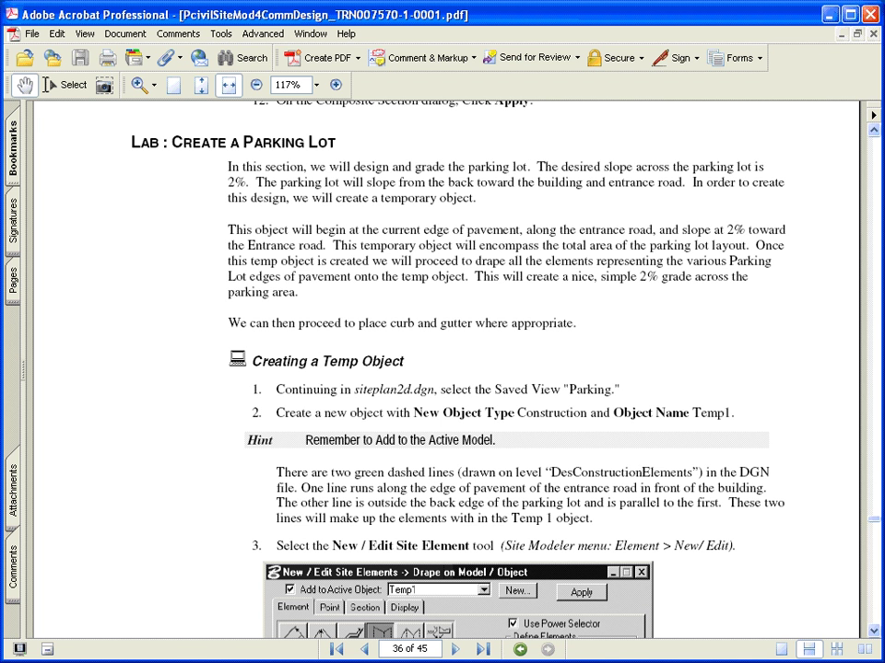
- Switch from the lab PDF to the Siteplan2D drawing in MicroStation and display the DesConstructionElements level
key("alt+Tab")
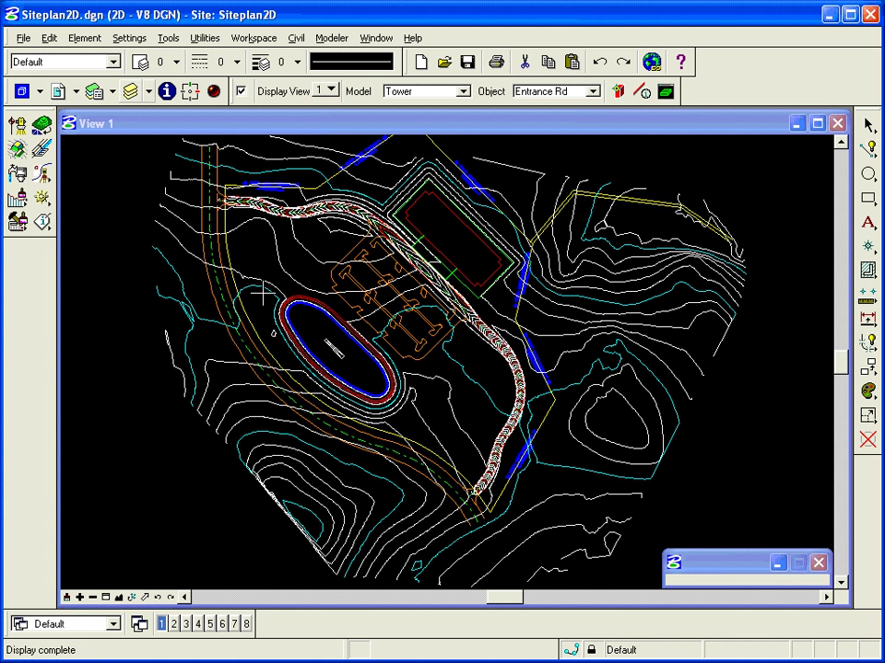
left_click(105, 597)
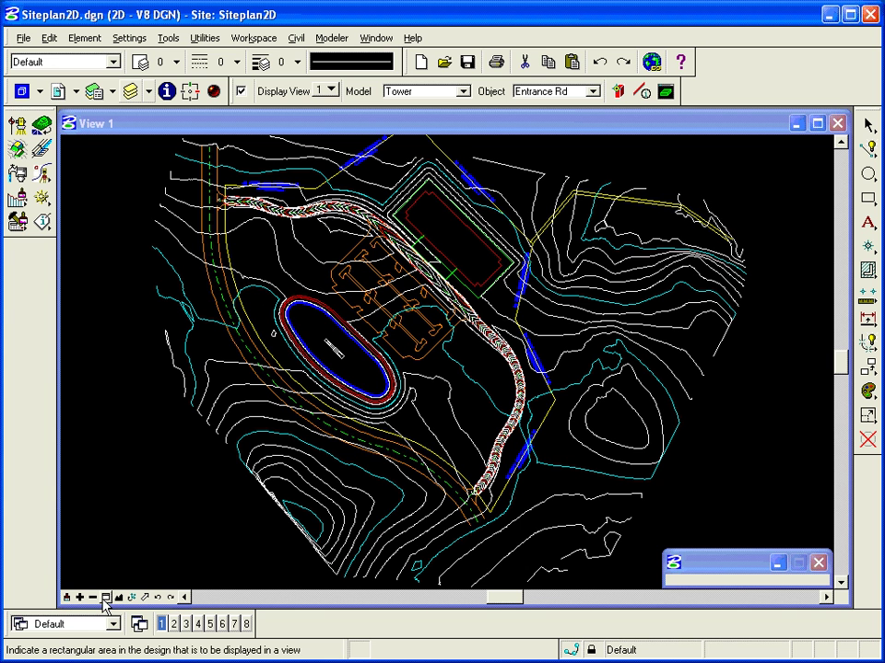
left_click(306, 211)
left_click(614, 384)
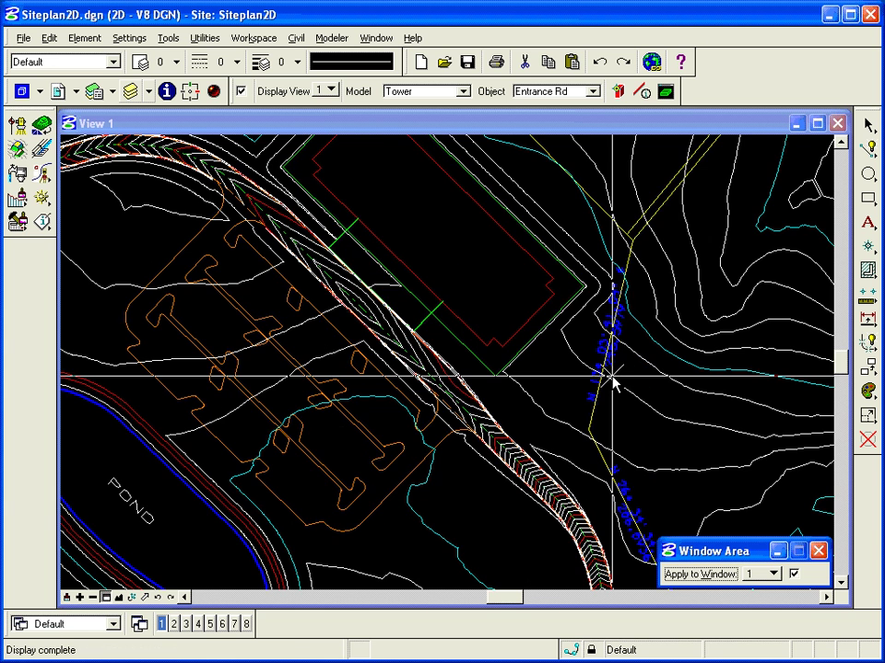
right_click(202, 290)
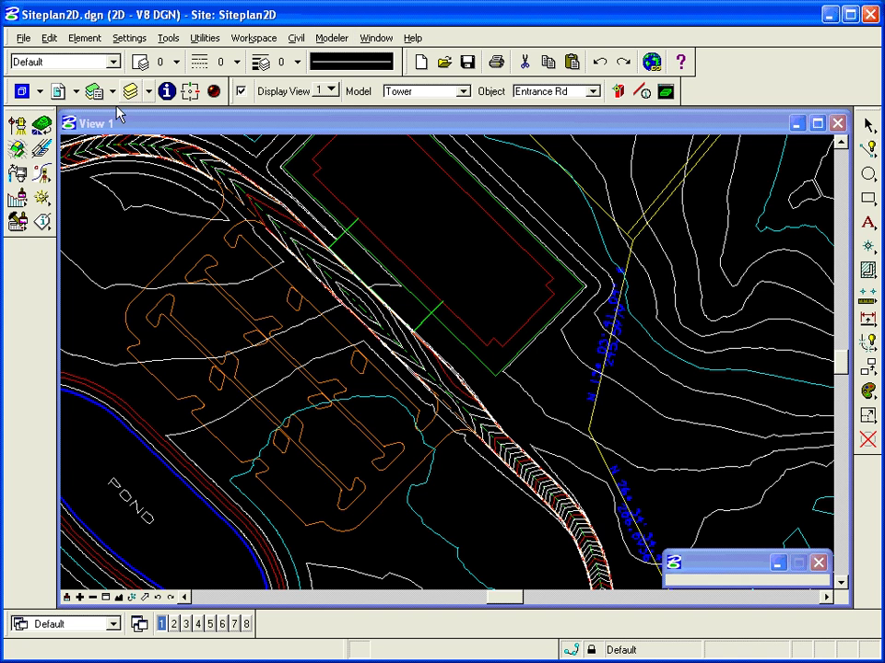
left_click(145, 97)
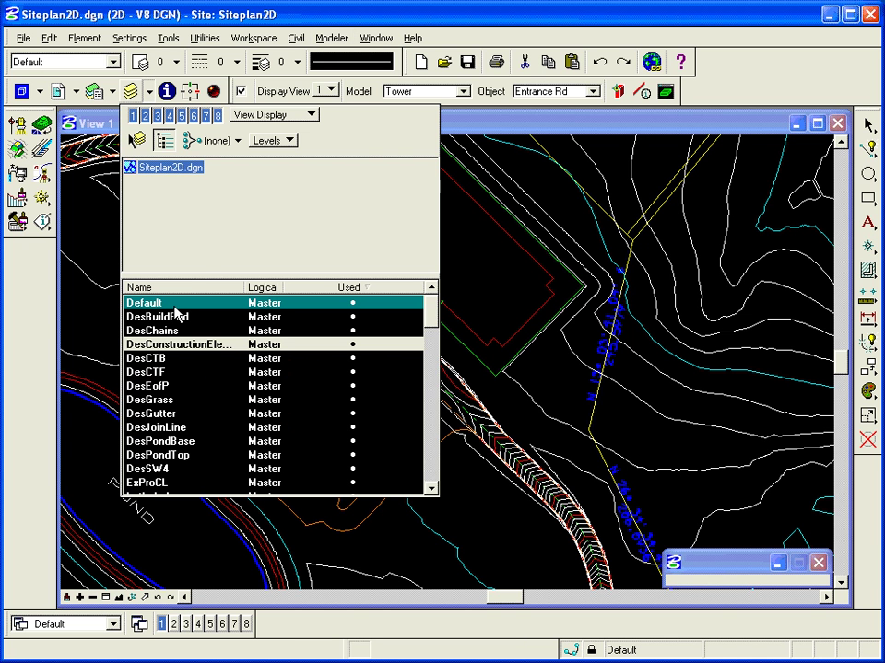
left_click(149, 348)
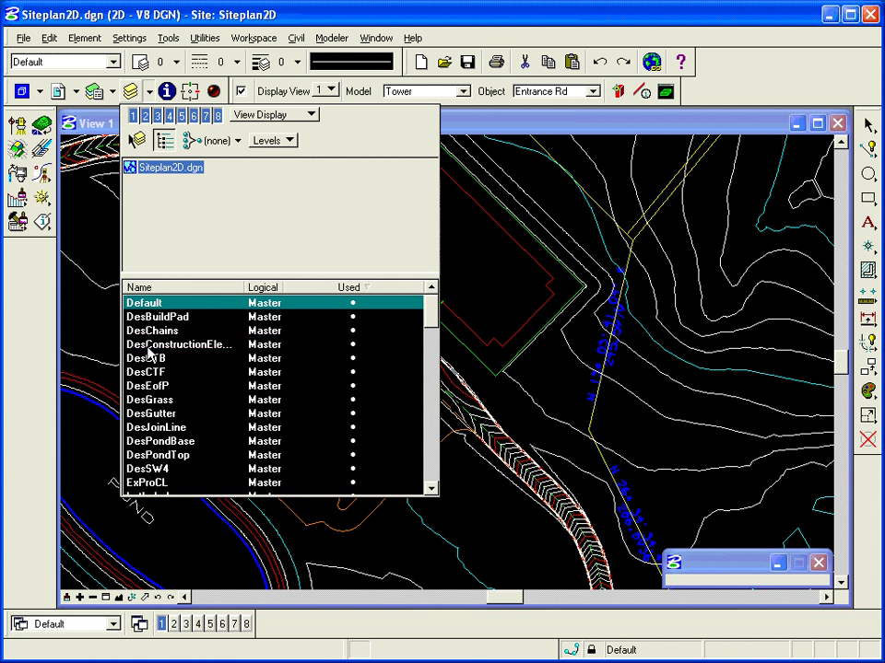
left_click(149, 550)
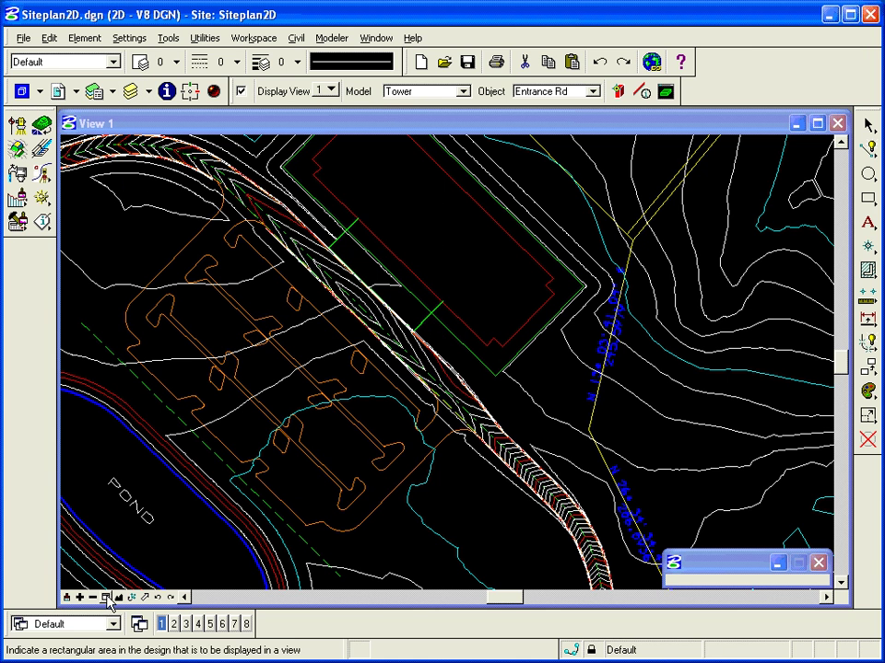
- Turn off the site model's display in View 1 to examine the green dashed construction line along the entrance road
left_click(106, 598)
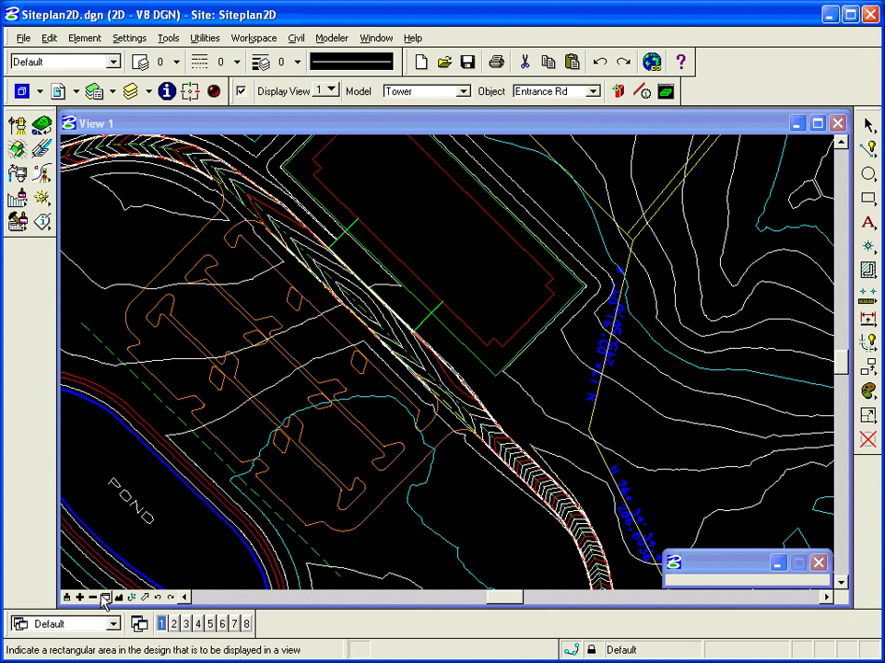
left_click(241, 91)
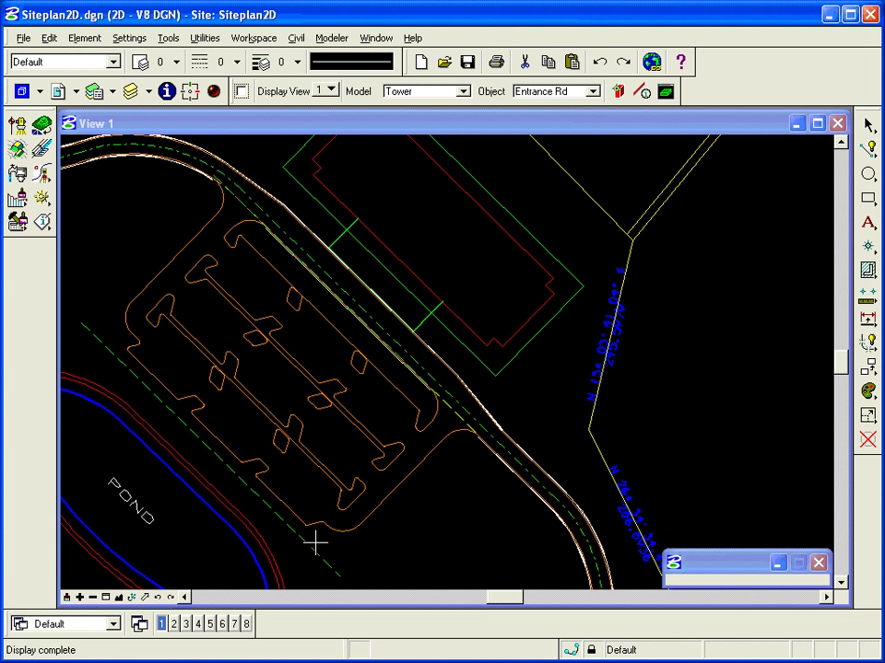
left_click(105, 597)
left_click(212, 168)
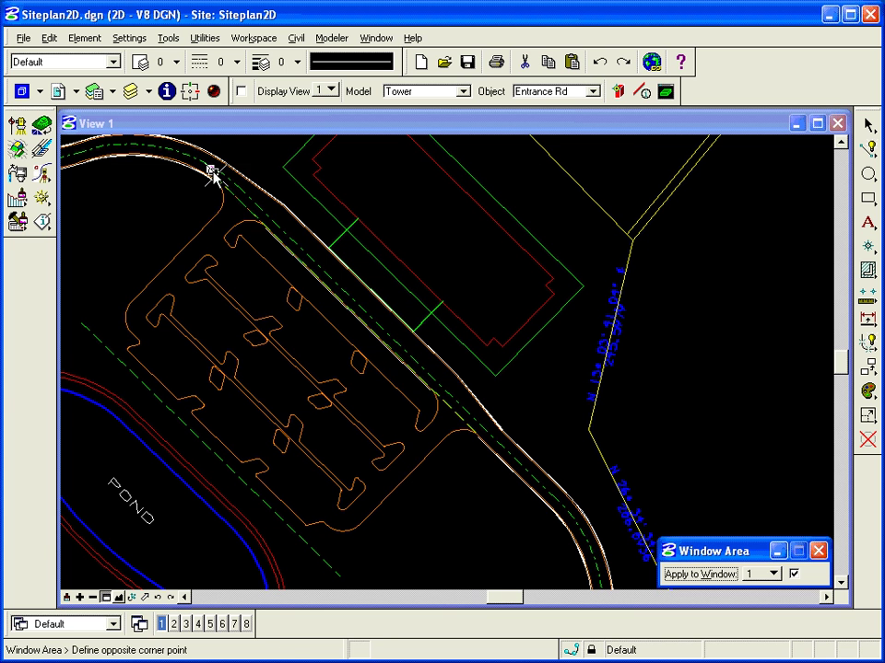
left_click(313, 252)
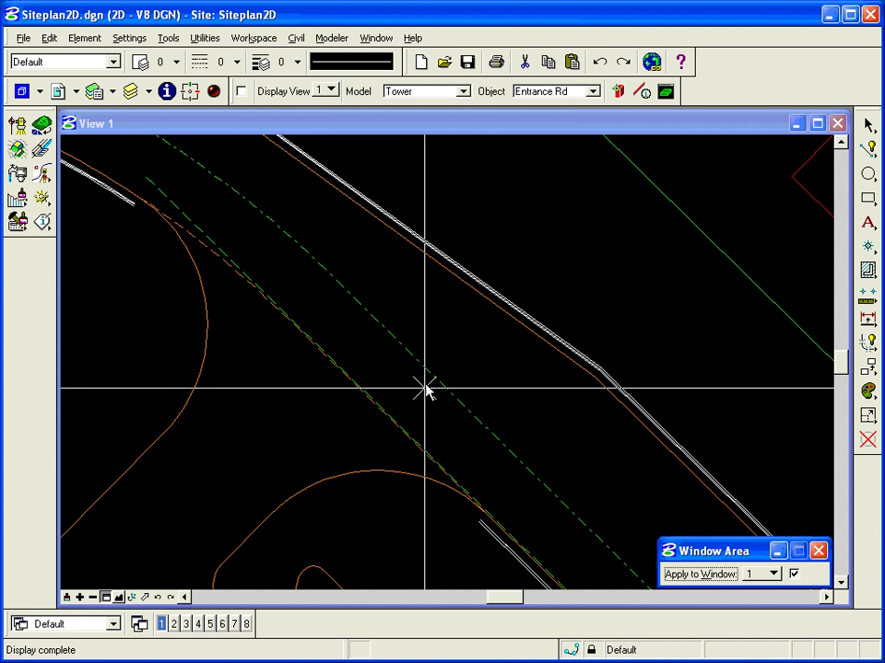
right_click(419, 284)
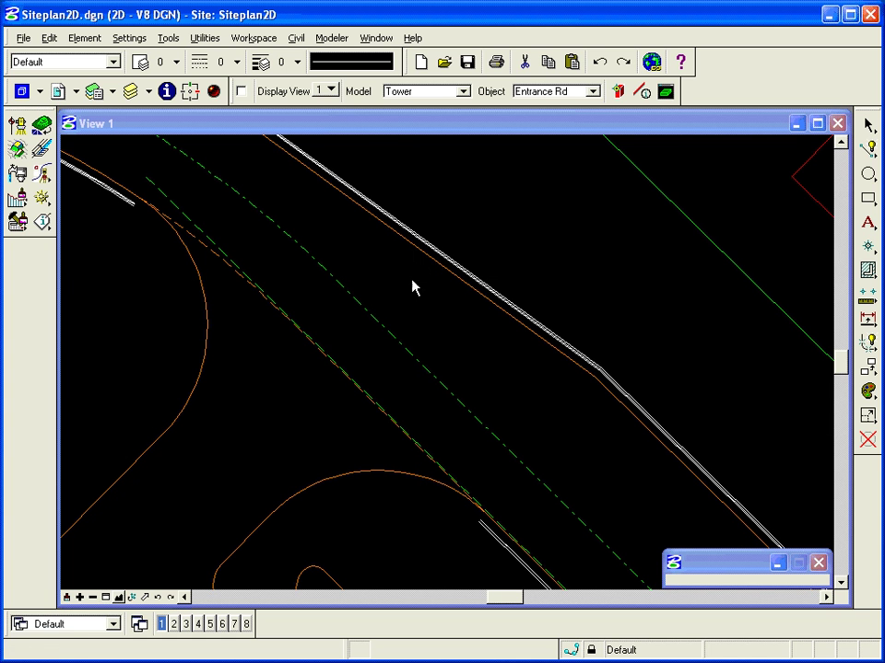
- Create a new object of type Construction named Temp1 and add it to the active model
left_click(329, 38)
mouse_move(347, 96)
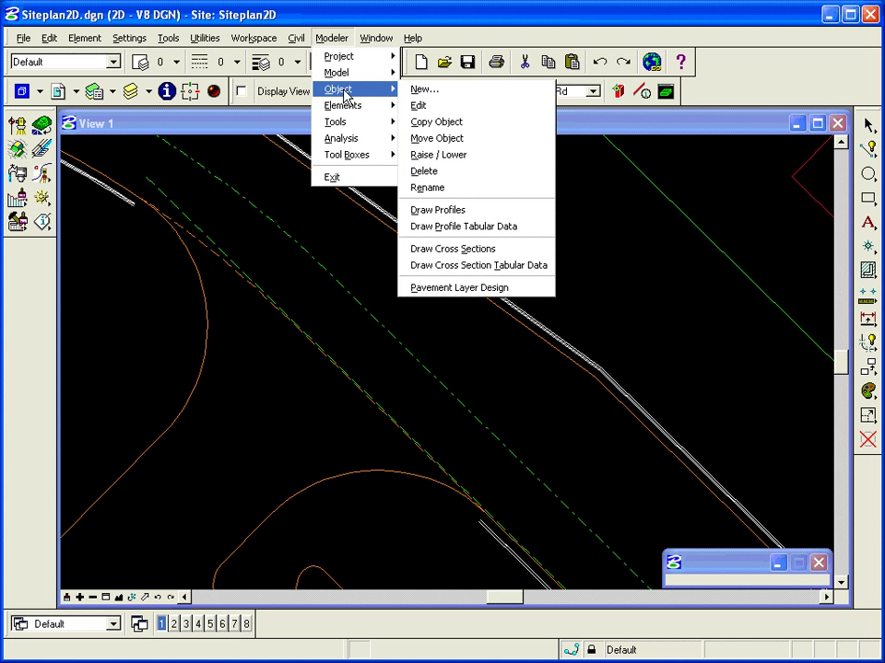
left_click(419, 91)
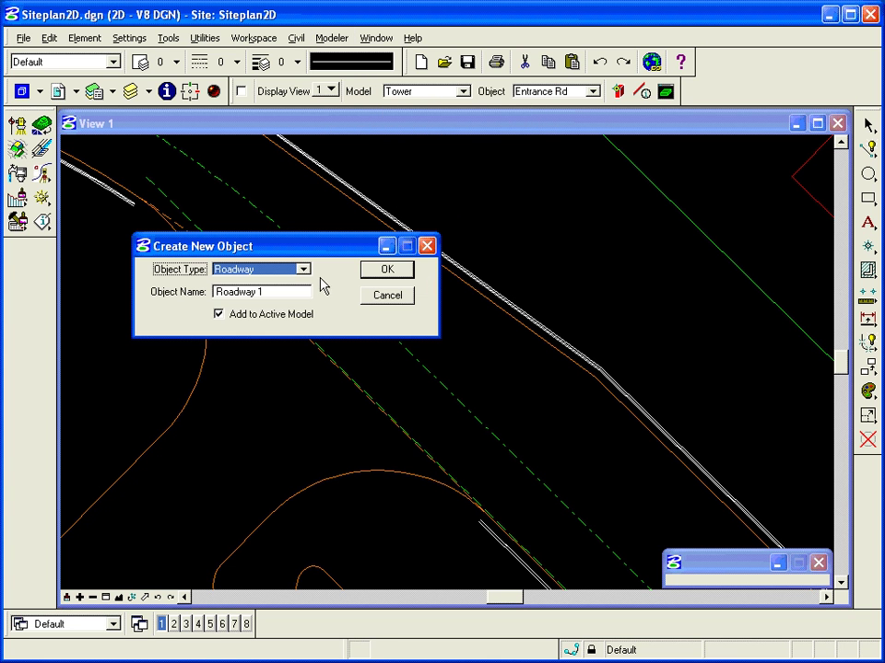
left_click(306, 269)
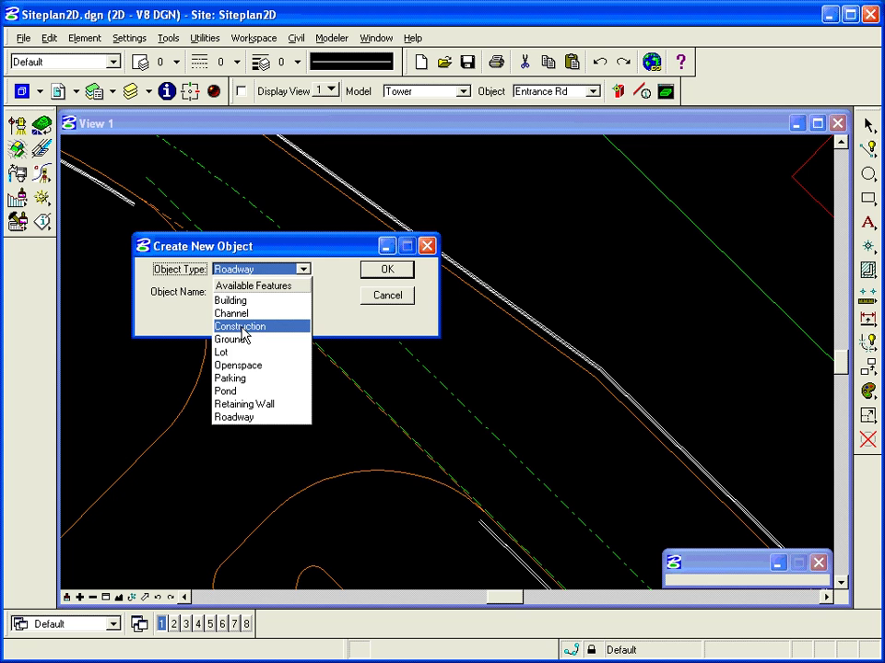
left_click(242, 326)
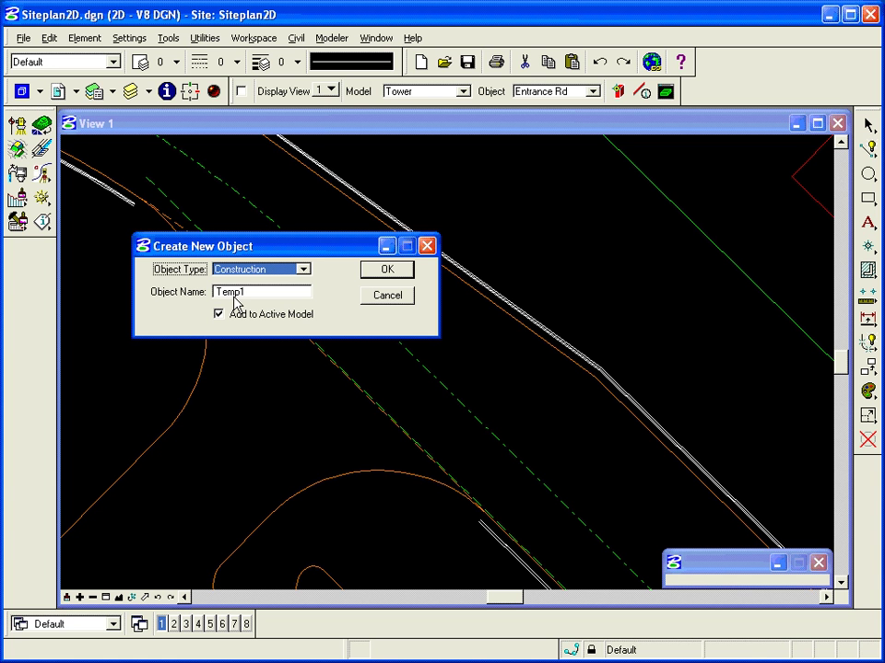
left_click(387, 270)
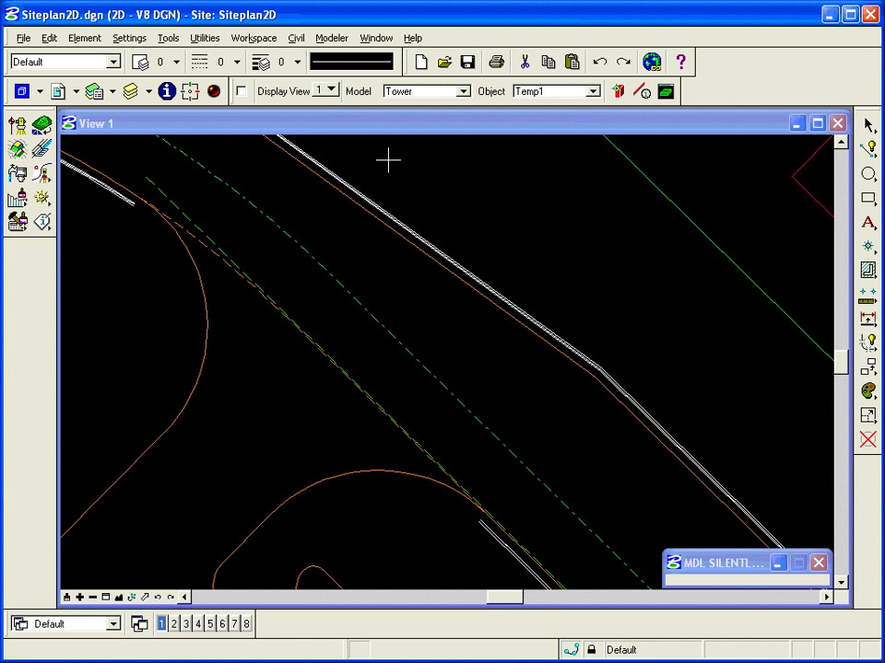
- Set up a new site element to drape on the Entrance Rd object, without offset height and with drape option Entire Element
left_click(331, 37)
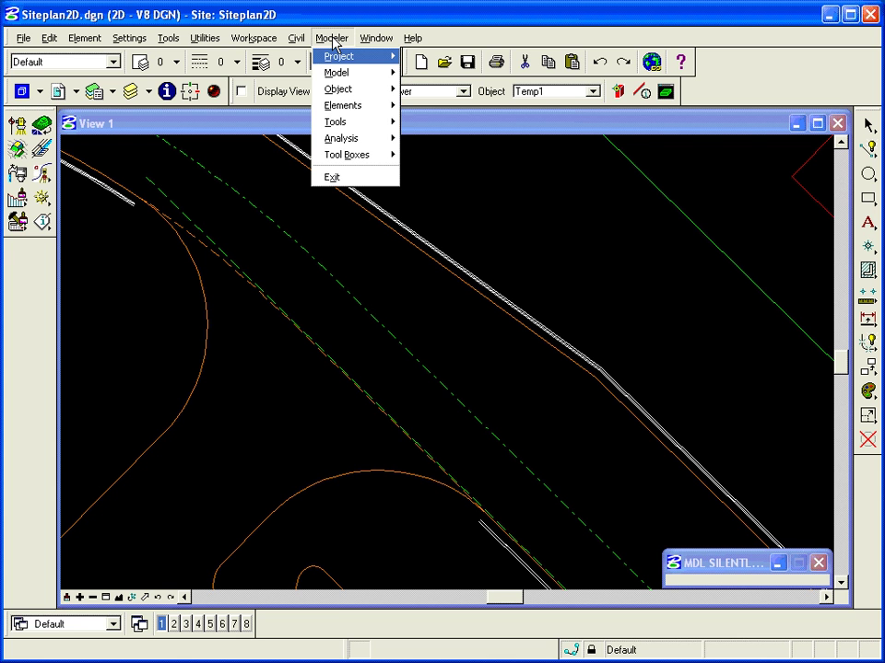
mouse_move(401, 109)
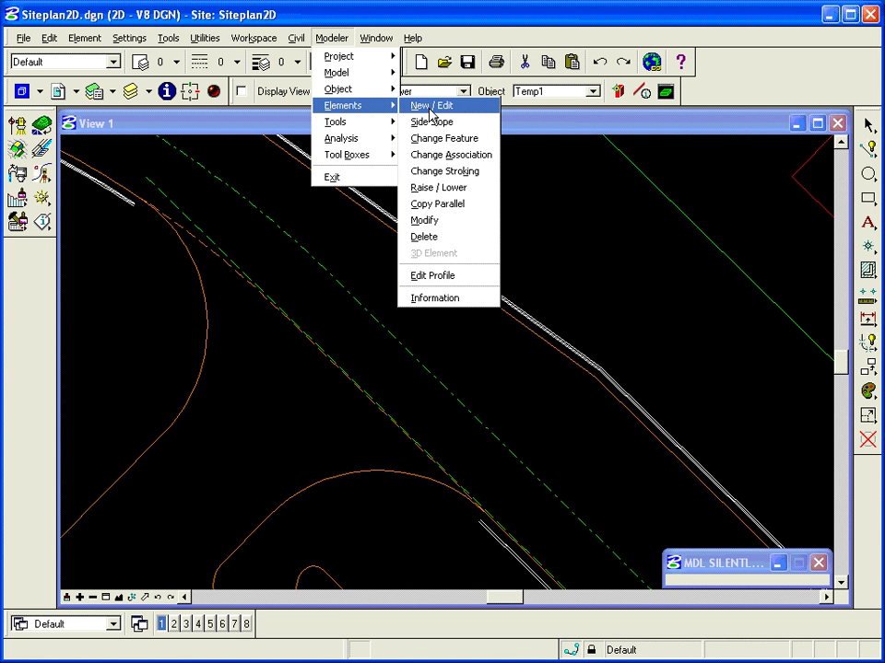
left_click(429, 107)
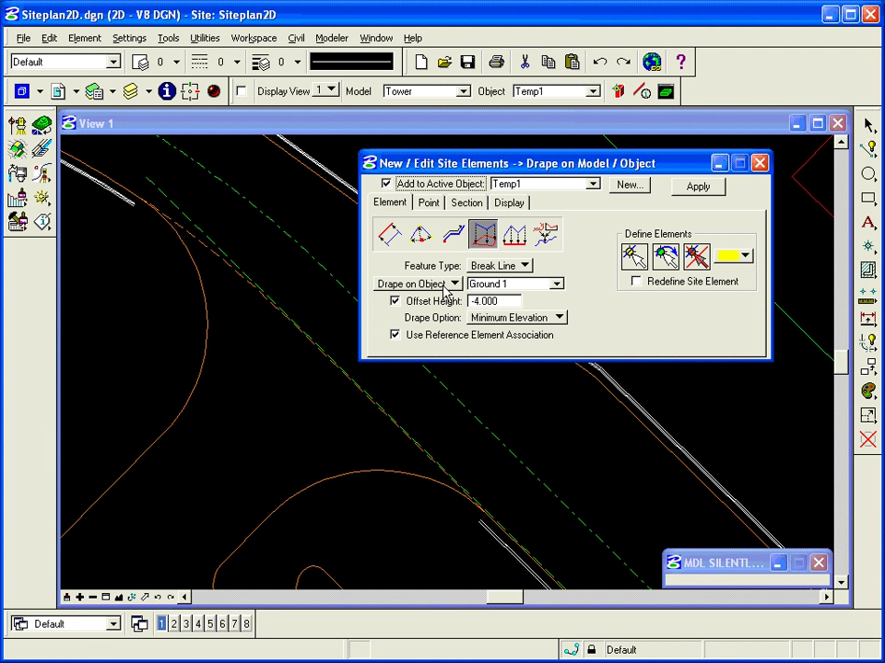
left_click(557, 285)
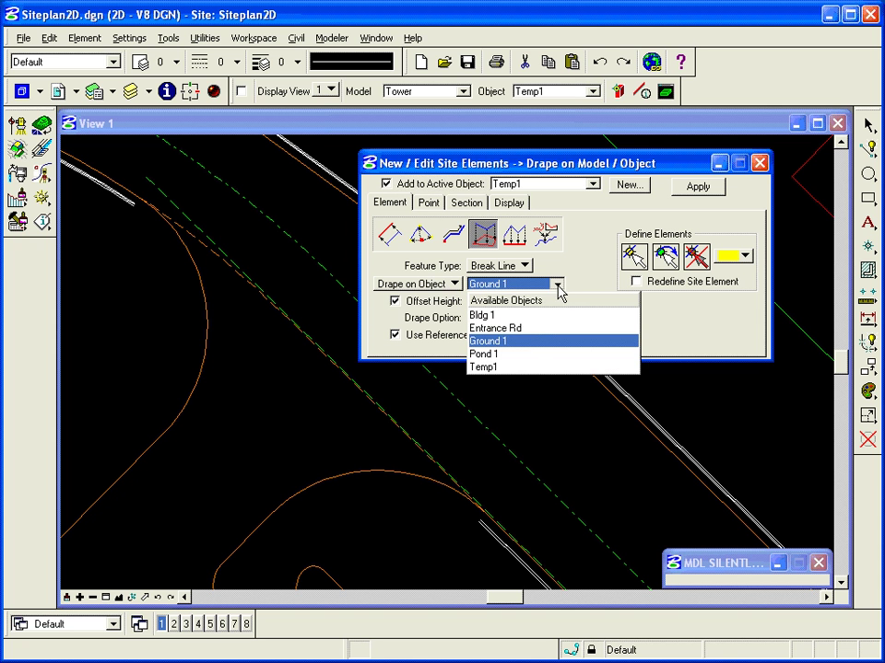
left_click(528, 328)
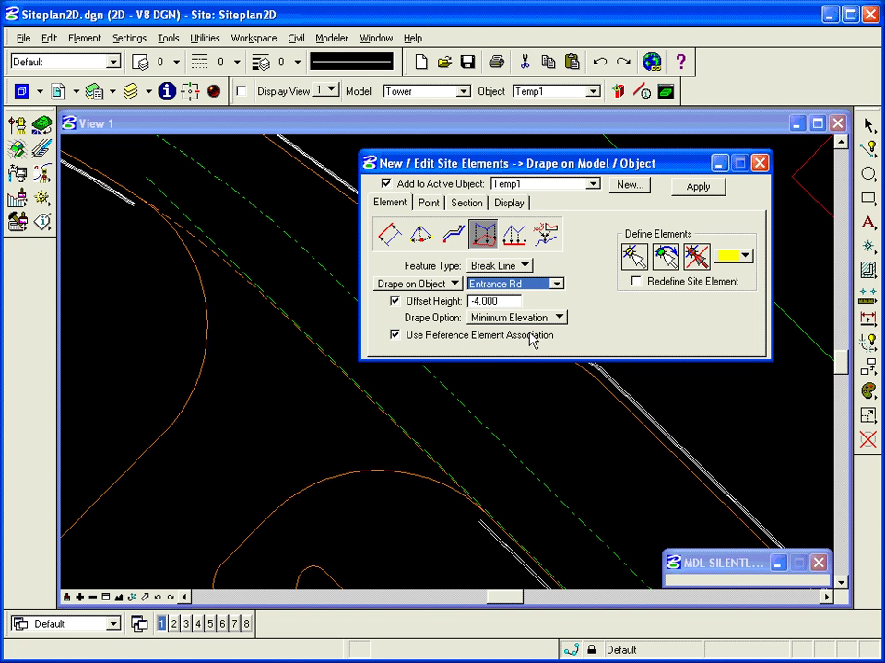
left_click(397, 303)
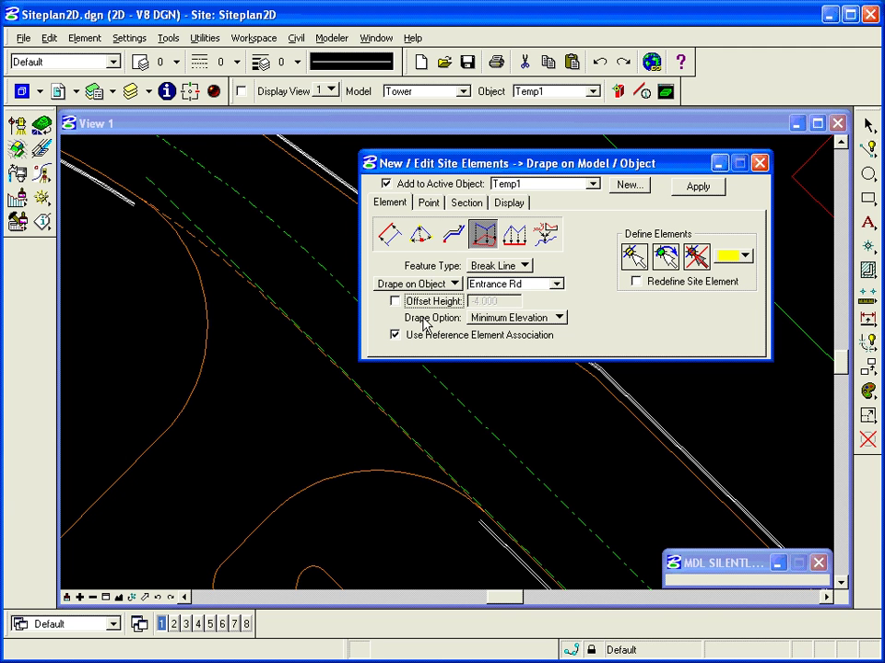
left_click(516, 318)
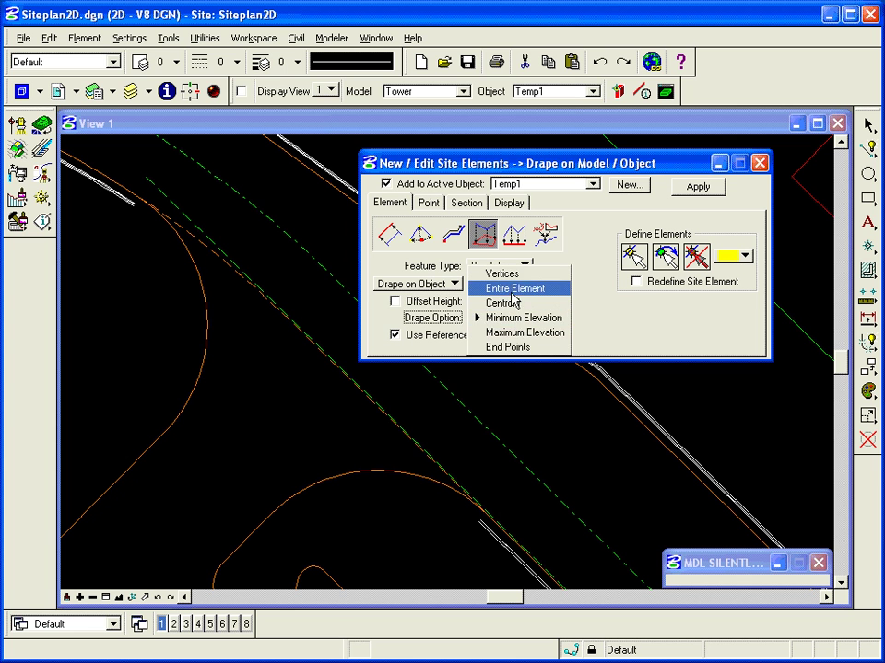
left_click(509, 289)
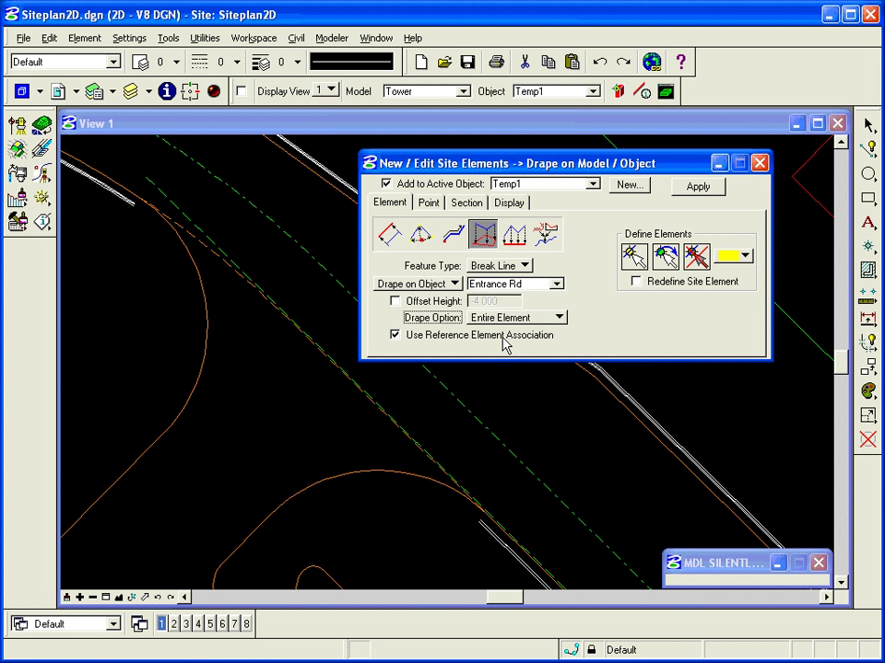
- Drape the green dashed construction line along the entrance road and add it to Temp1 as a break line
left_click(634, 258)
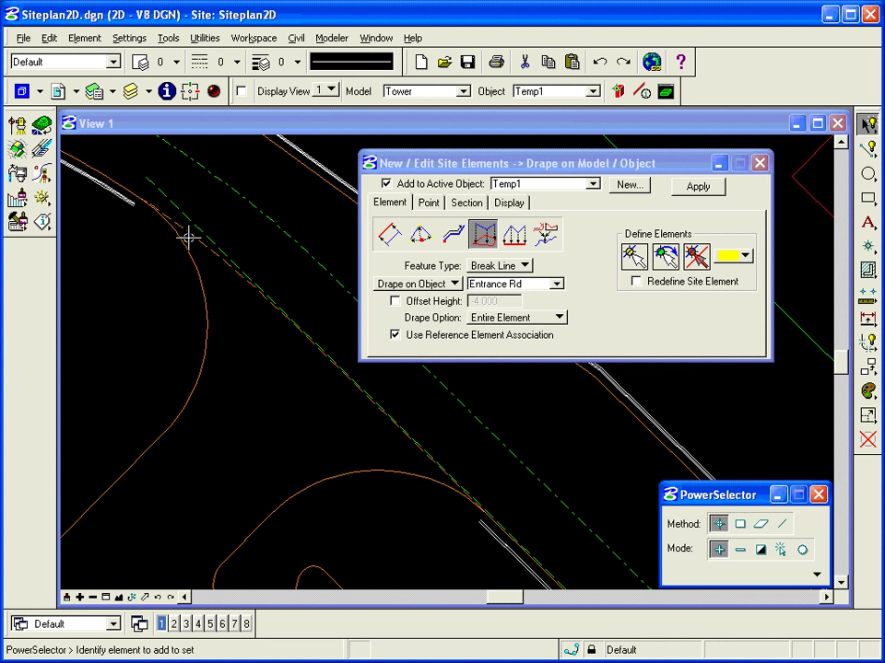
left_click(186, 205)
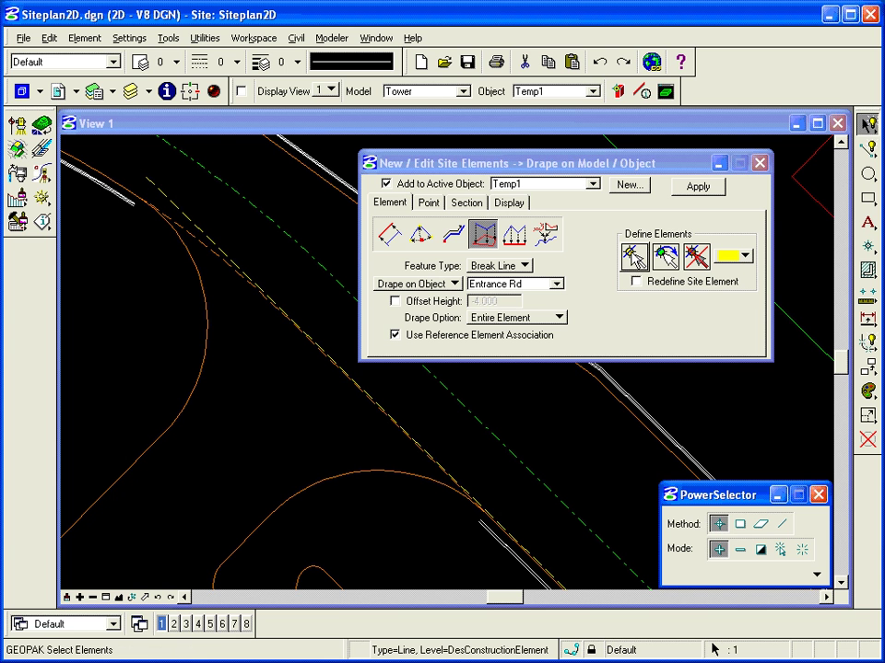
left_click(697, 187)
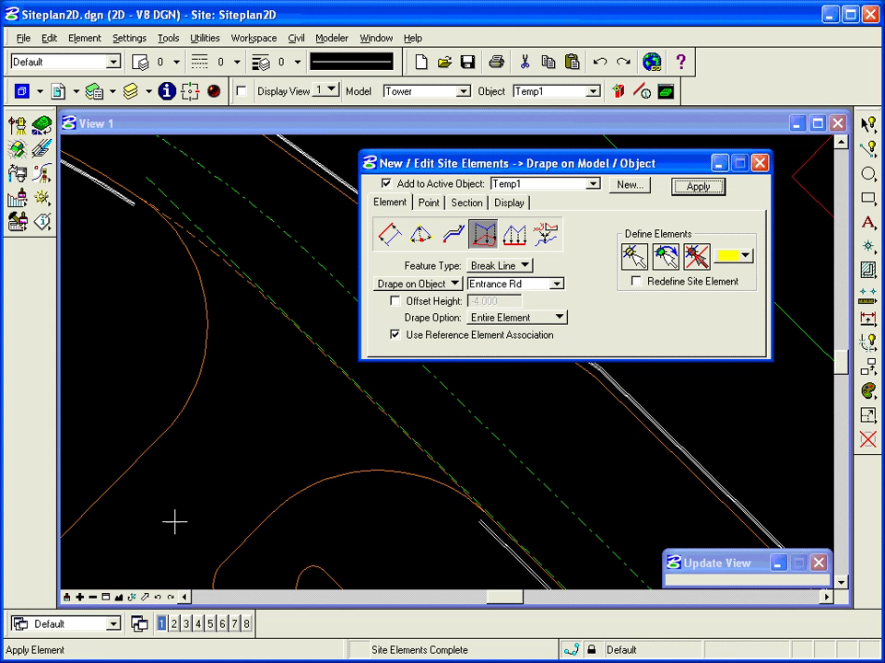
- Set up a Slope/Offset From Site Element definition with a 2% slope and projection option Entire Element
left_click(158, 598)
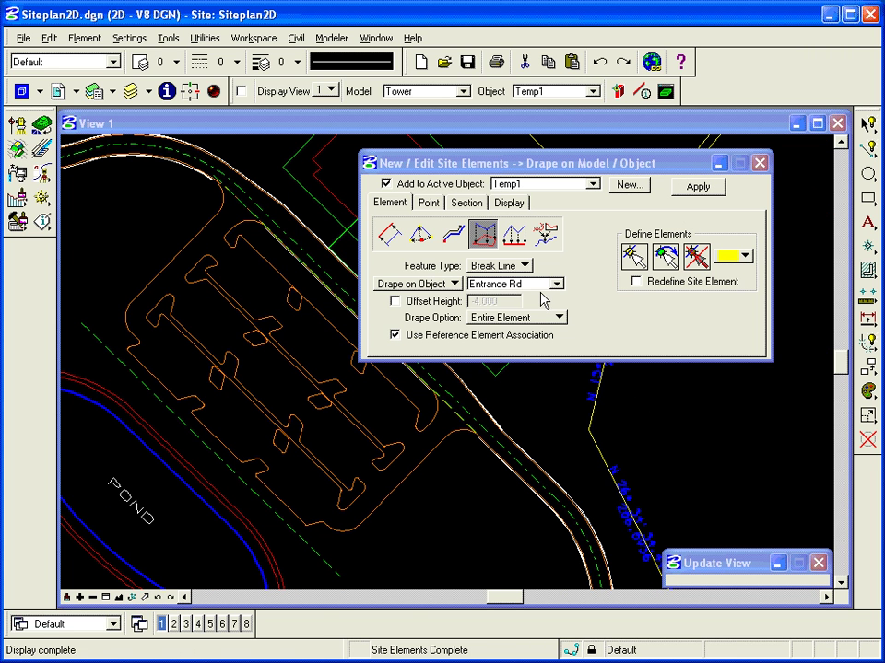
left_click(389, 237)
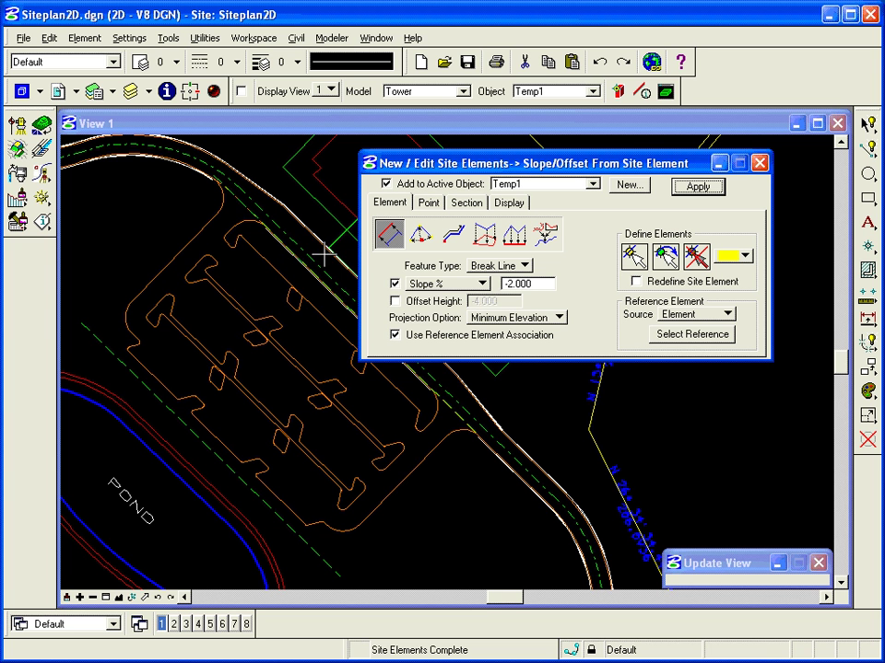
double_click(528, 287)
type("2")
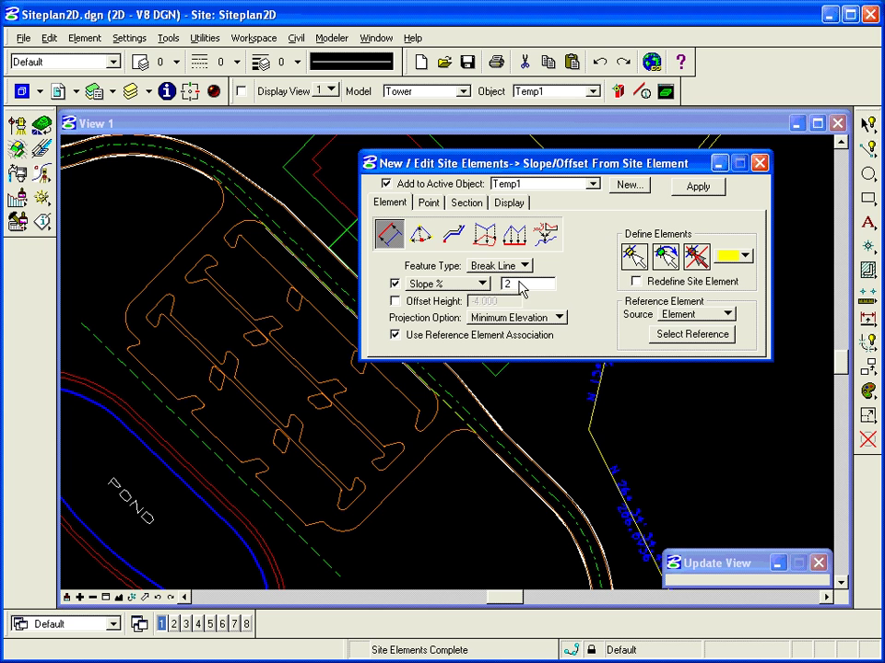
key("Tab")
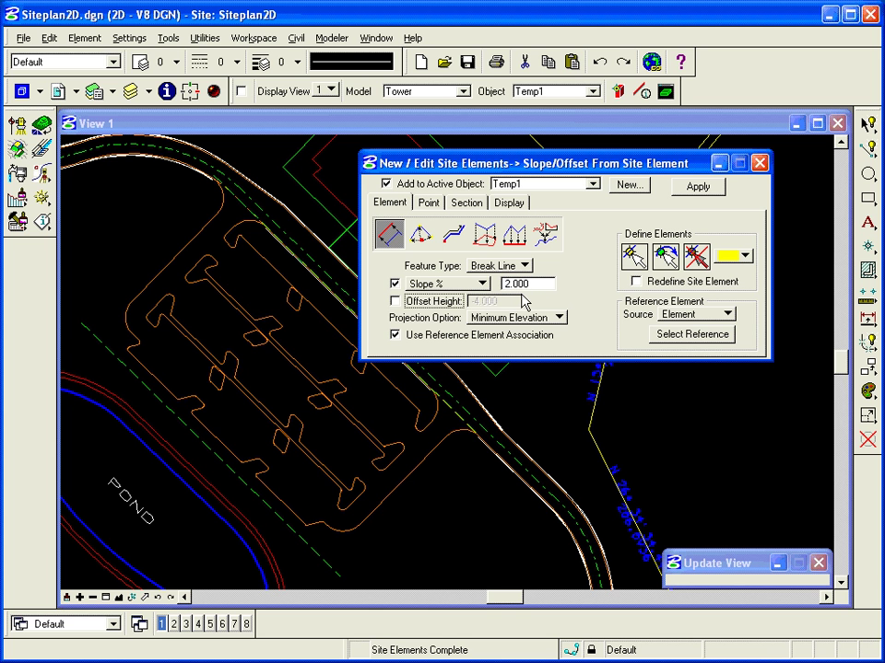
key("Tab")
key("alt+Down")
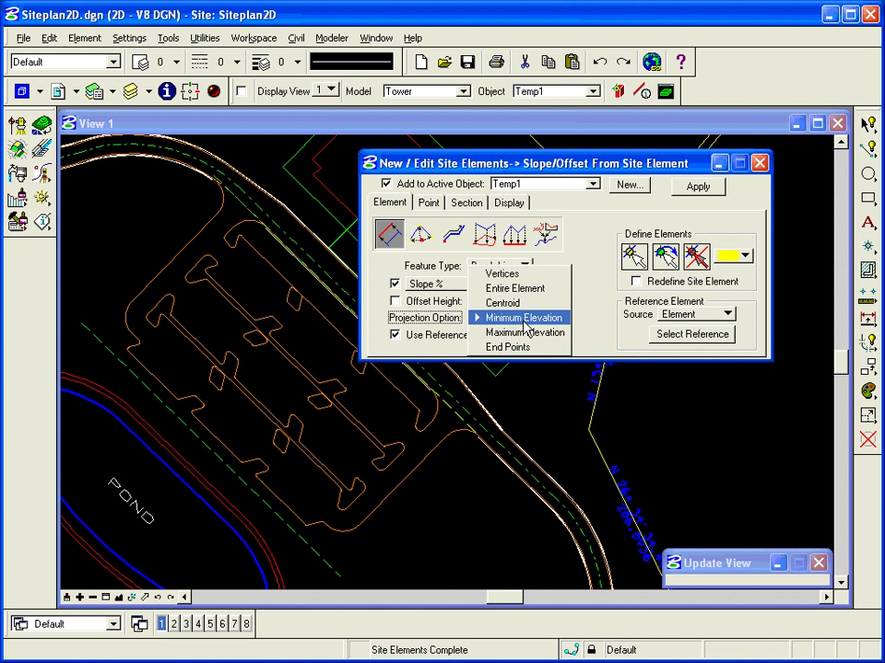
left_click(516, 289)
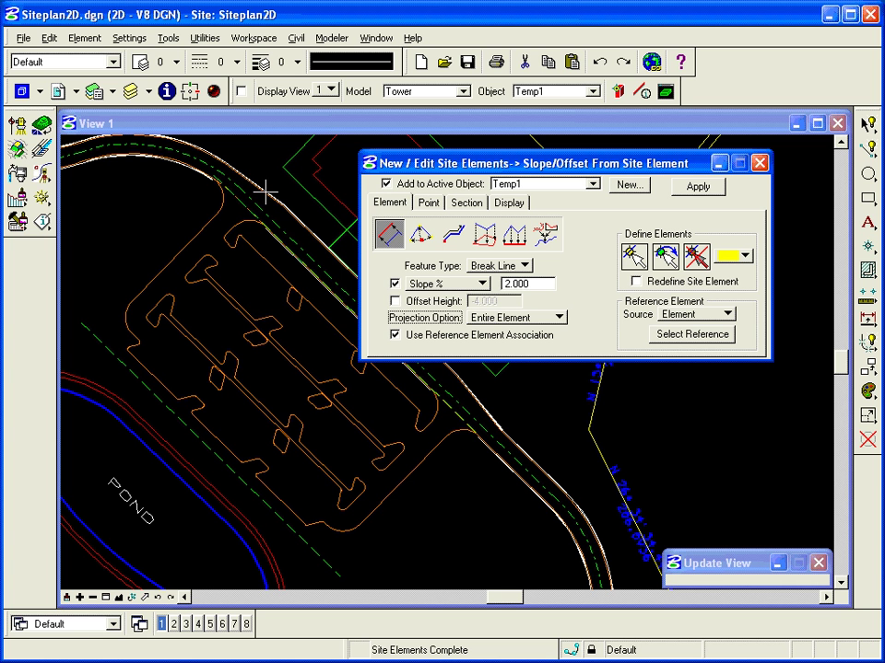
- Add the dashed line beside the pond to Temp1, using the dashed line along the entrance road as reference, and turn the model display on
left_click(634, 257)
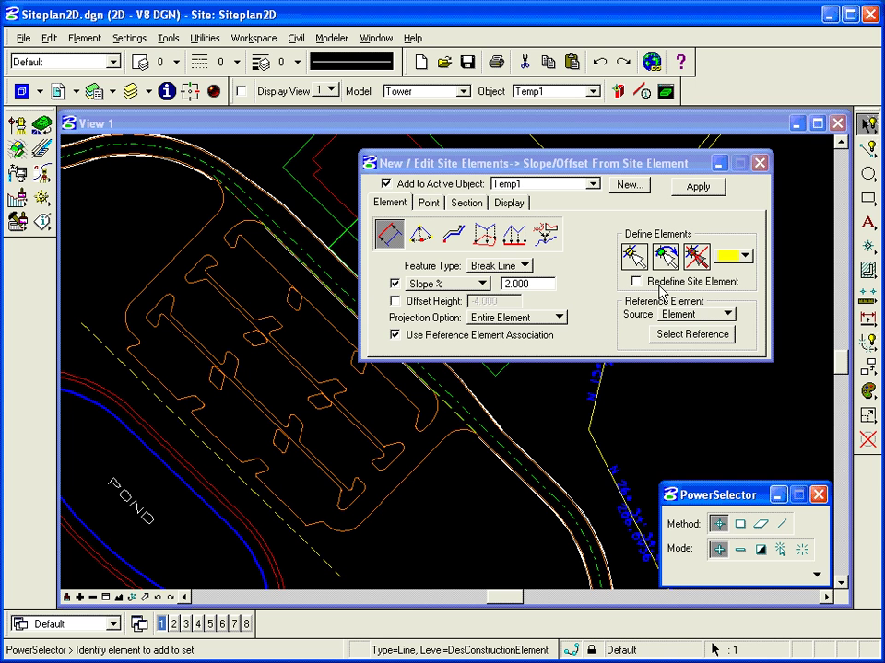
left_click(693, 336)
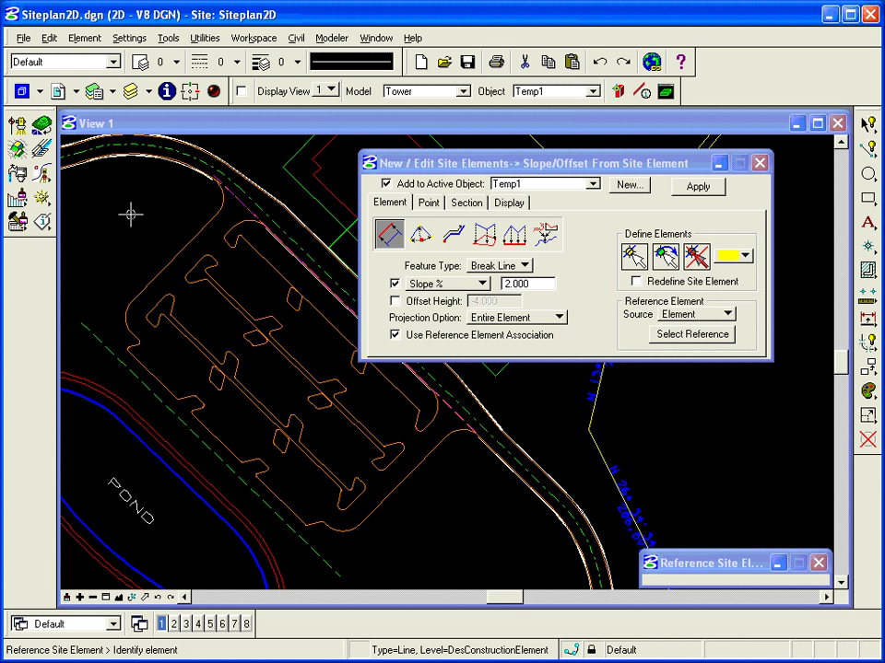
left_click(698, 187)
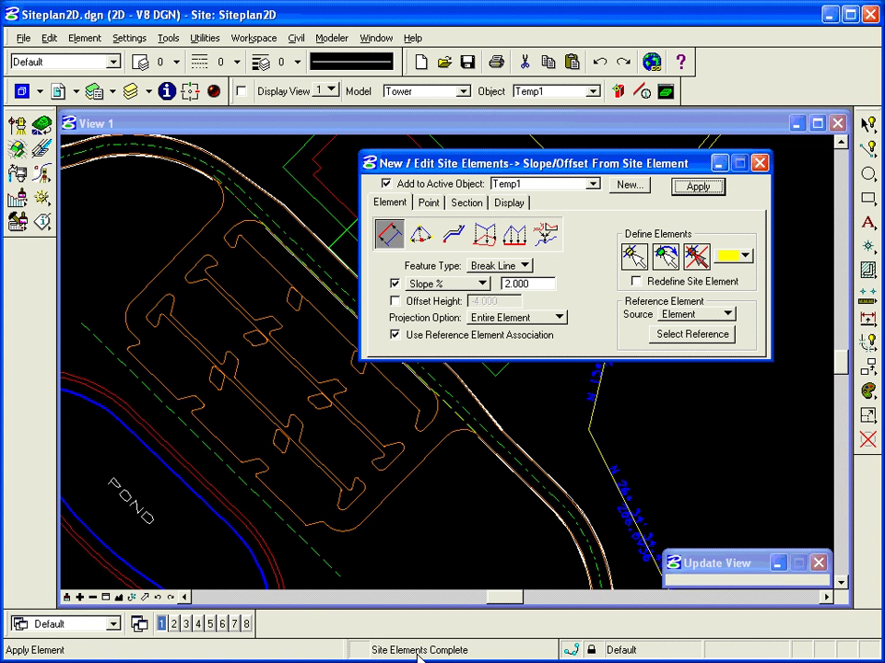
left_click(242, 91)
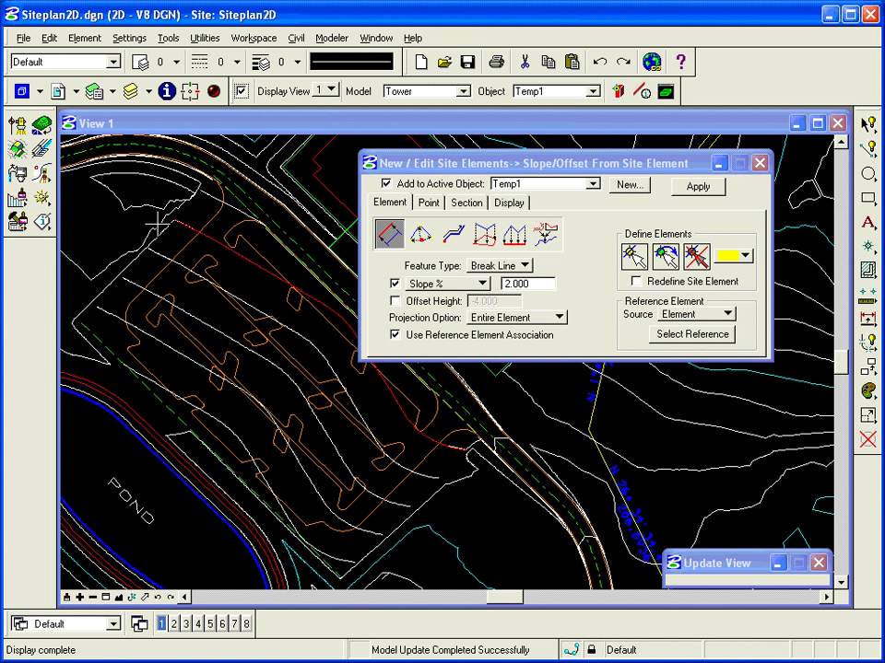